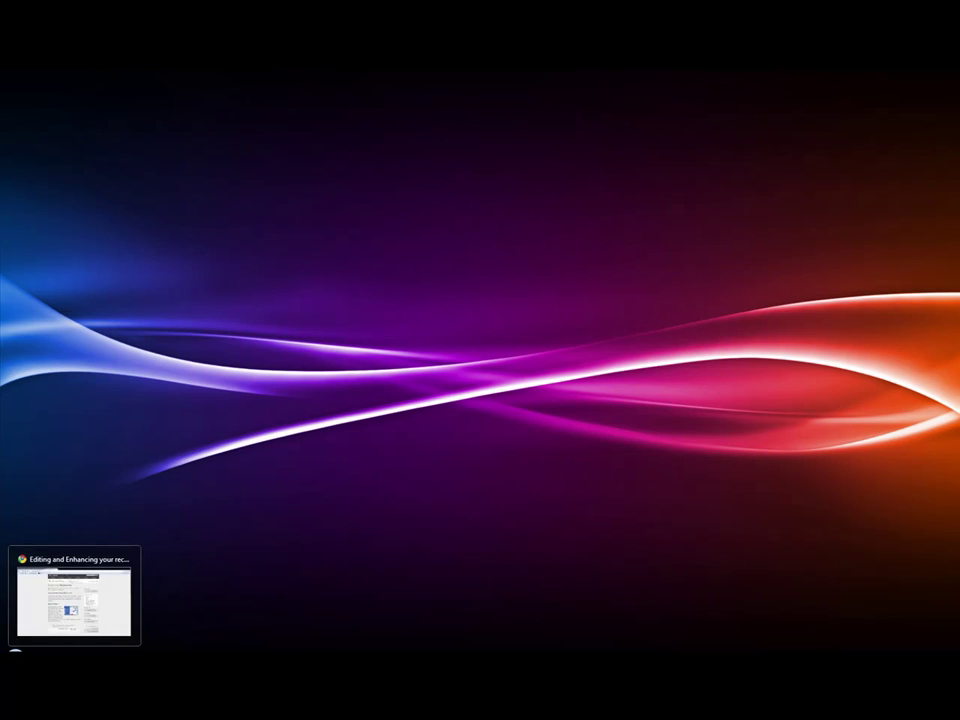
Open Internet Explorer, search Google for "windows live writer" and open the Writer Zone - Windows Live result
click(15, 655)
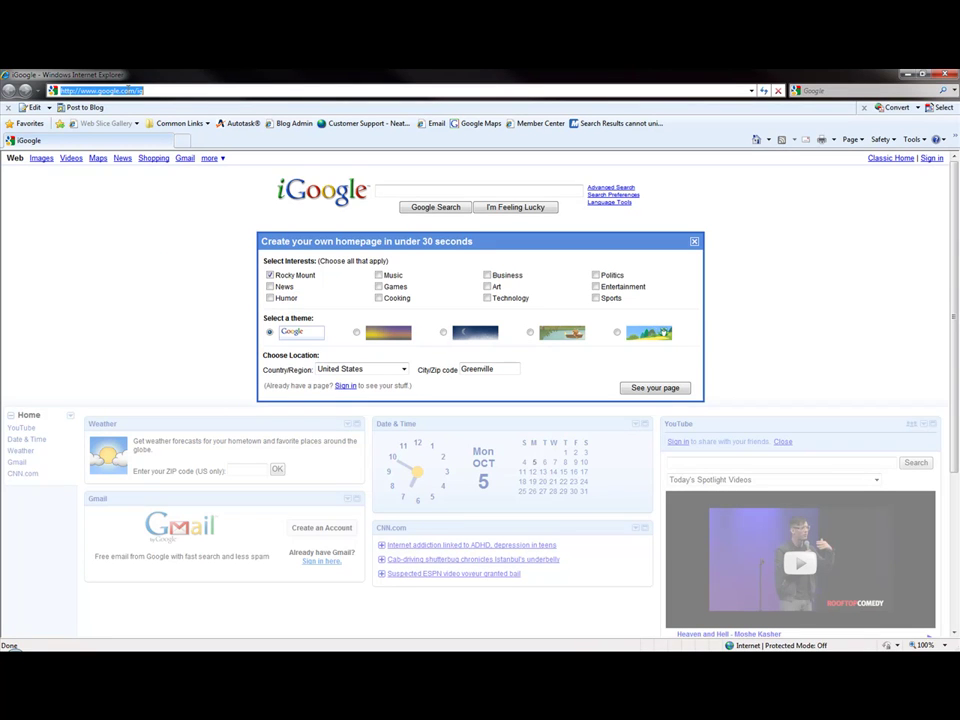
click(390, 190)
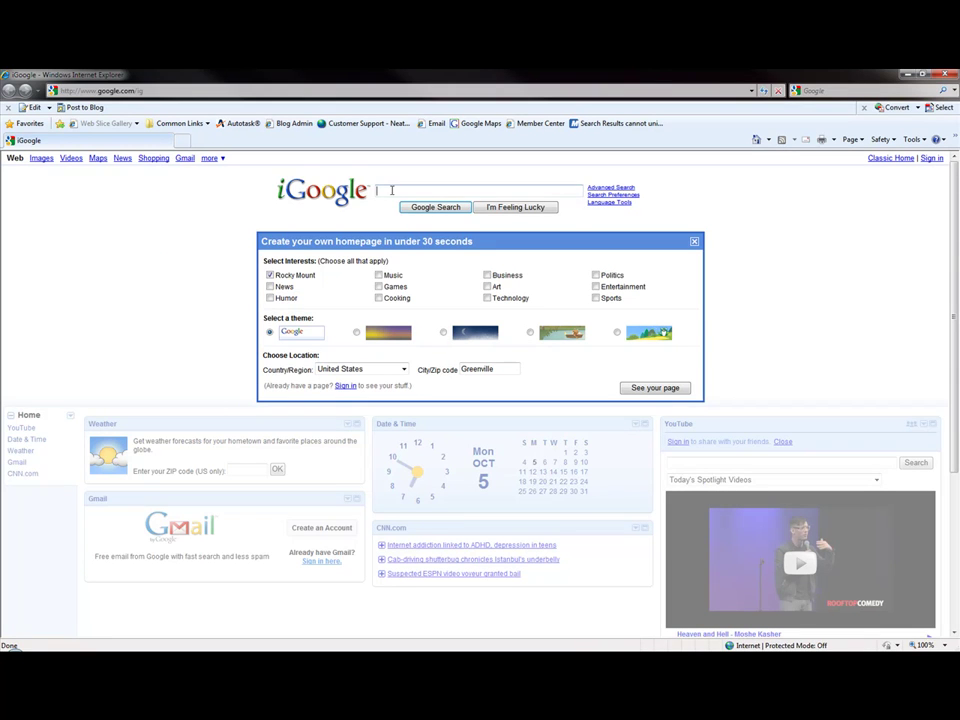
text(windows live writer)
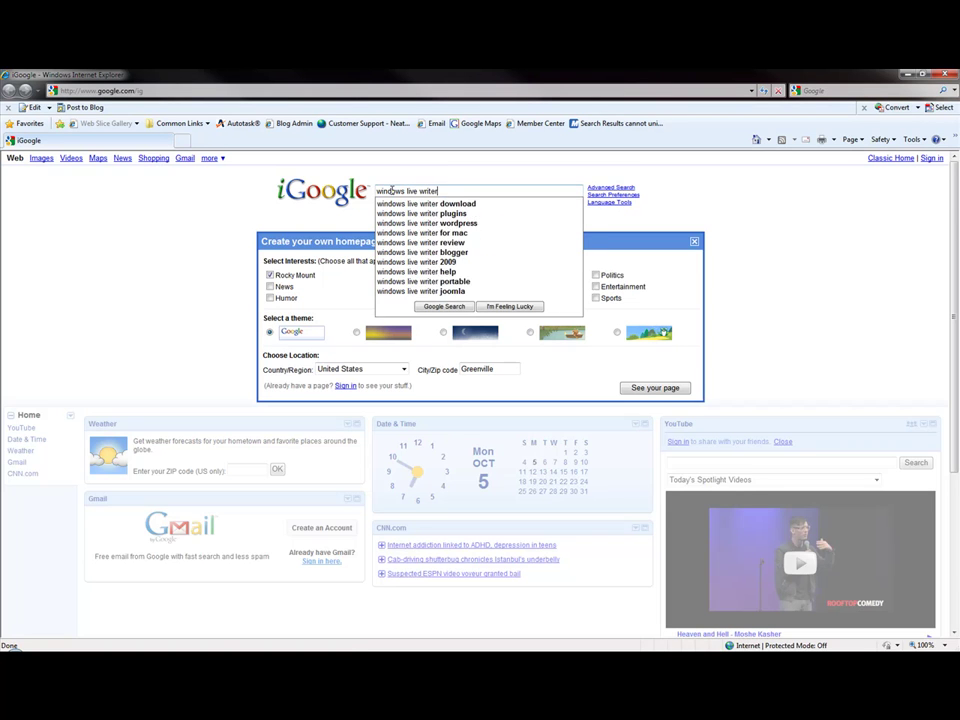
key(Return)
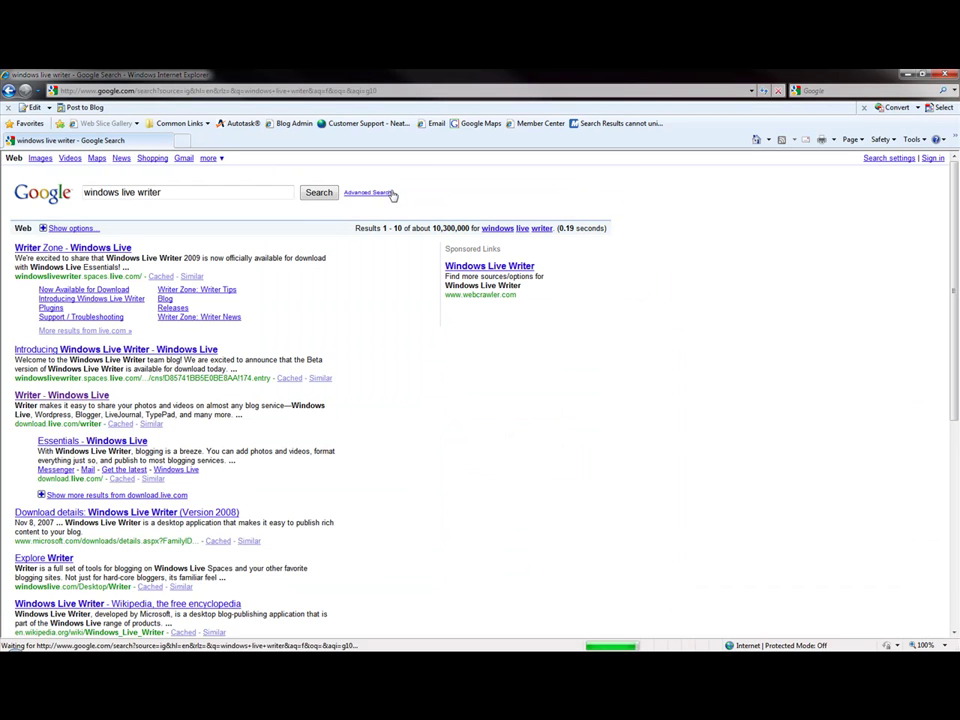
click(87, 249)
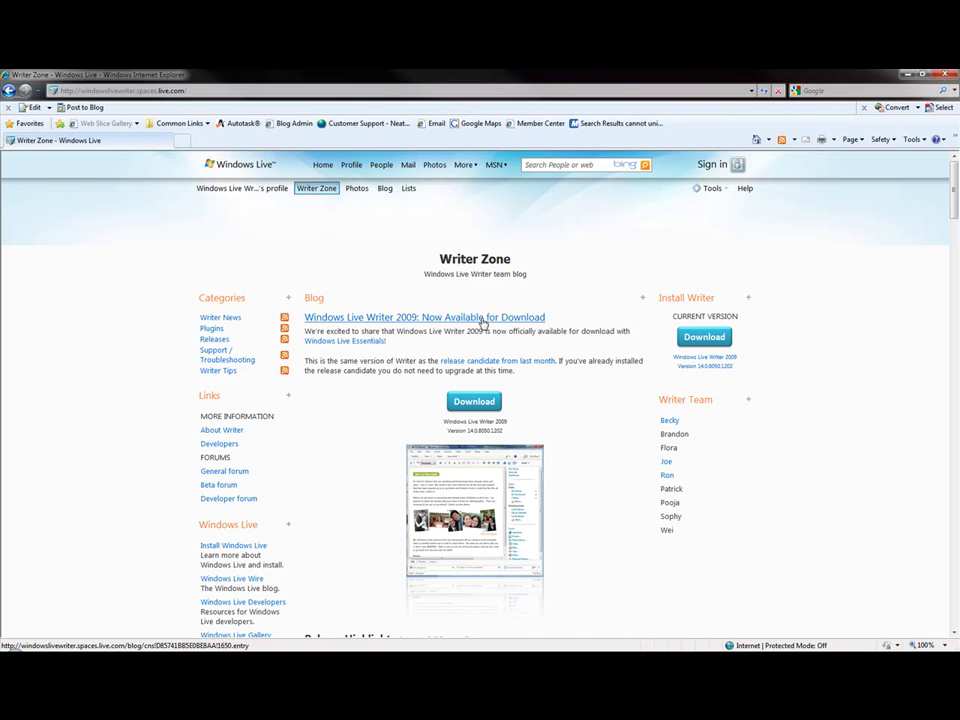
Open the current version's Writer download page and start the download with English (English) as the language
click(697, 338)
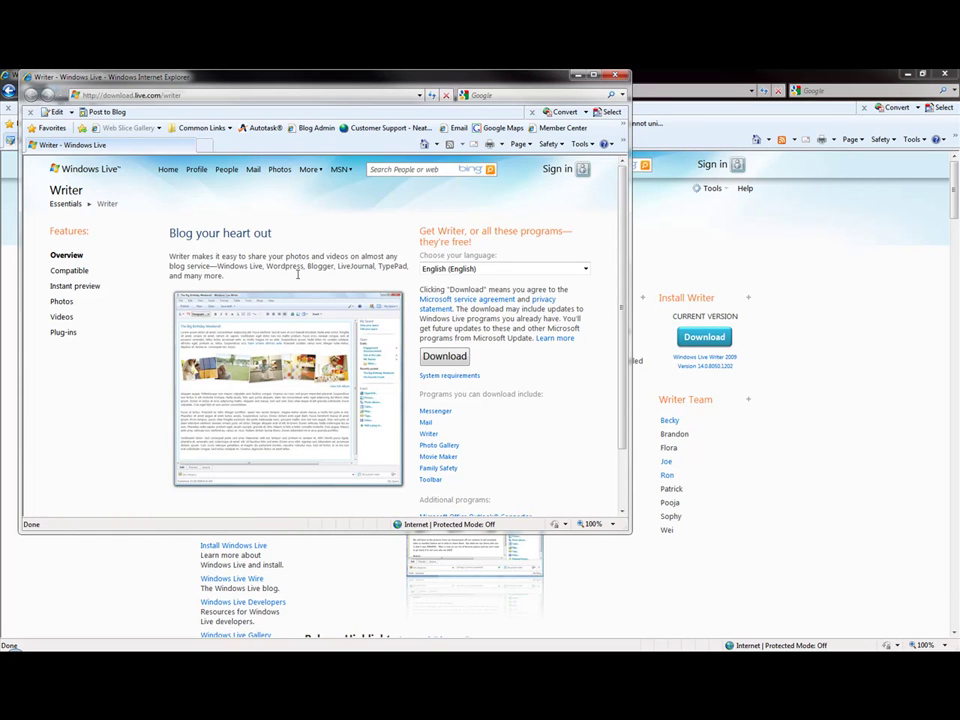
click(470, 269)
click(458, 278)
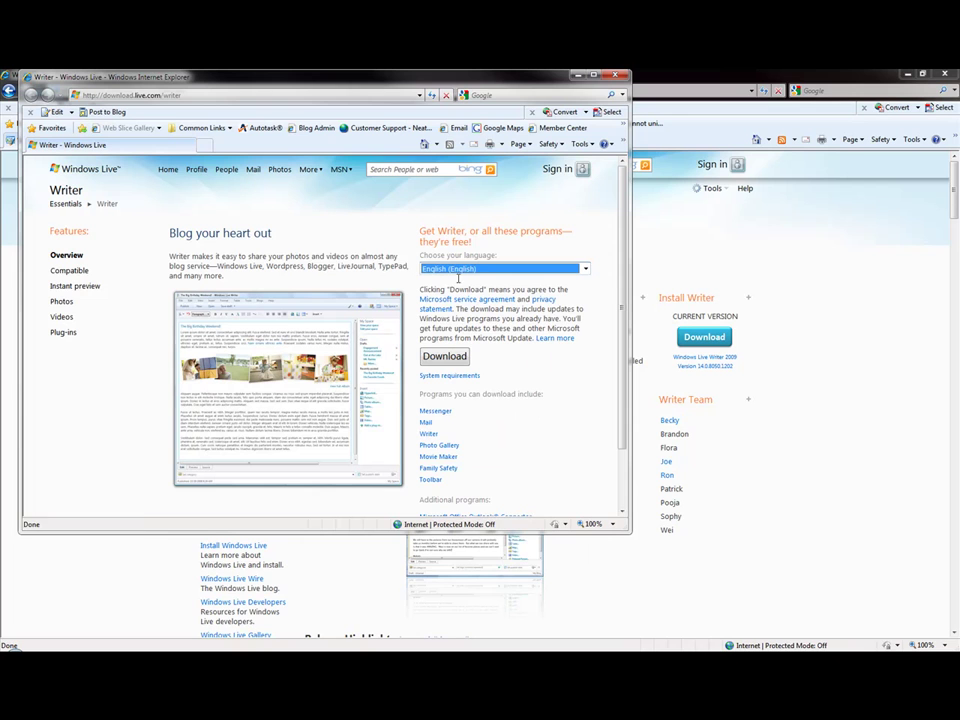
click(441, 358)
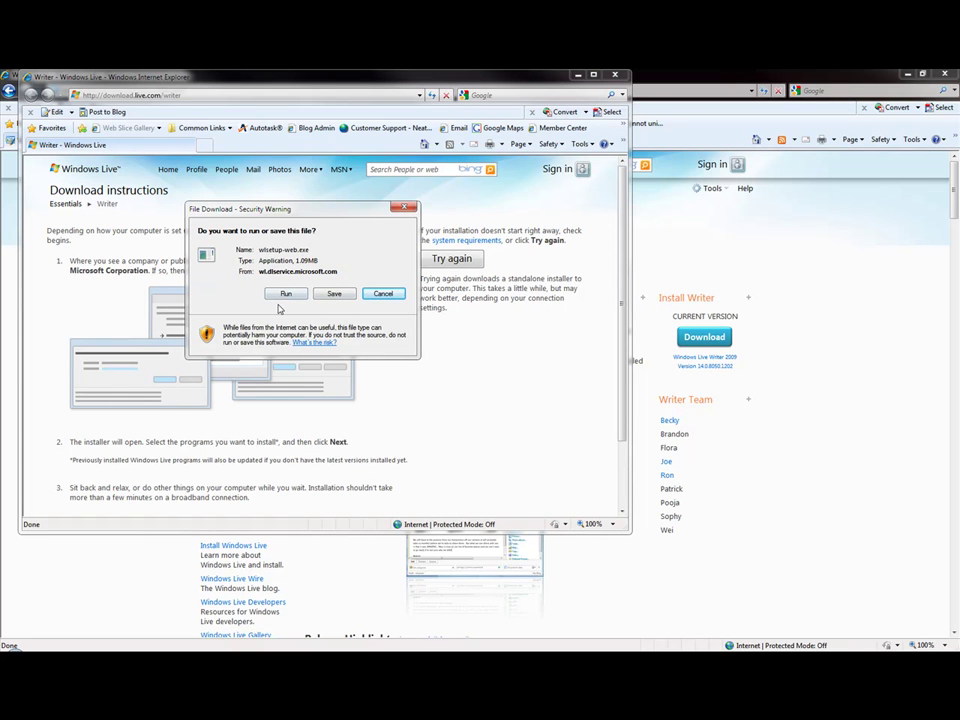
Save wlsetup-web.exe to the Desktop and run the saved installer from there
click(332, 295)
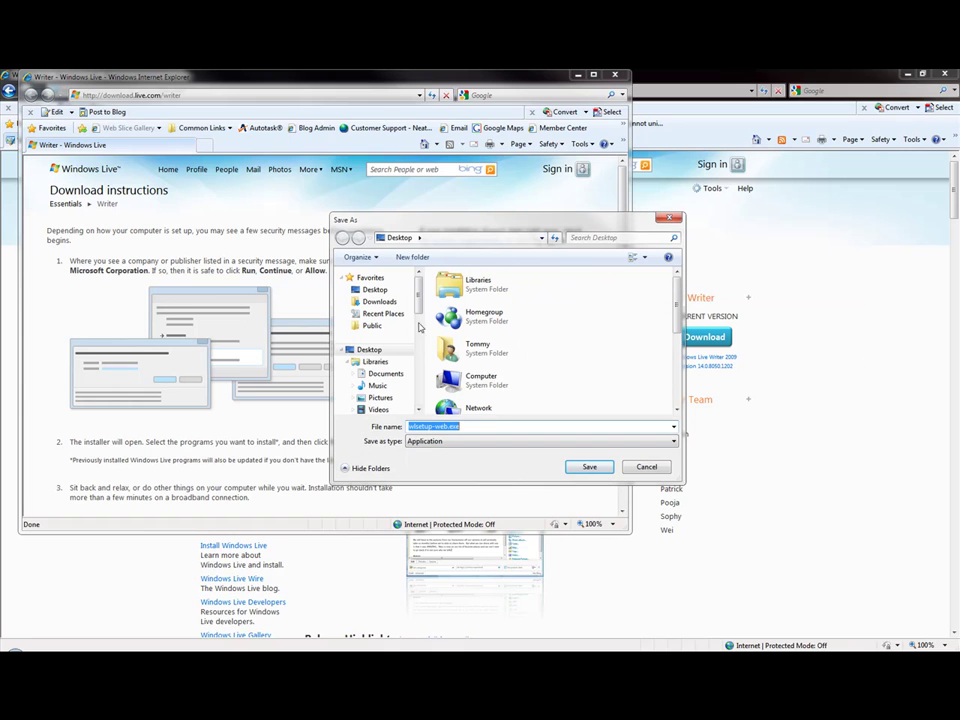
click(345, 349)
click(430, 426)
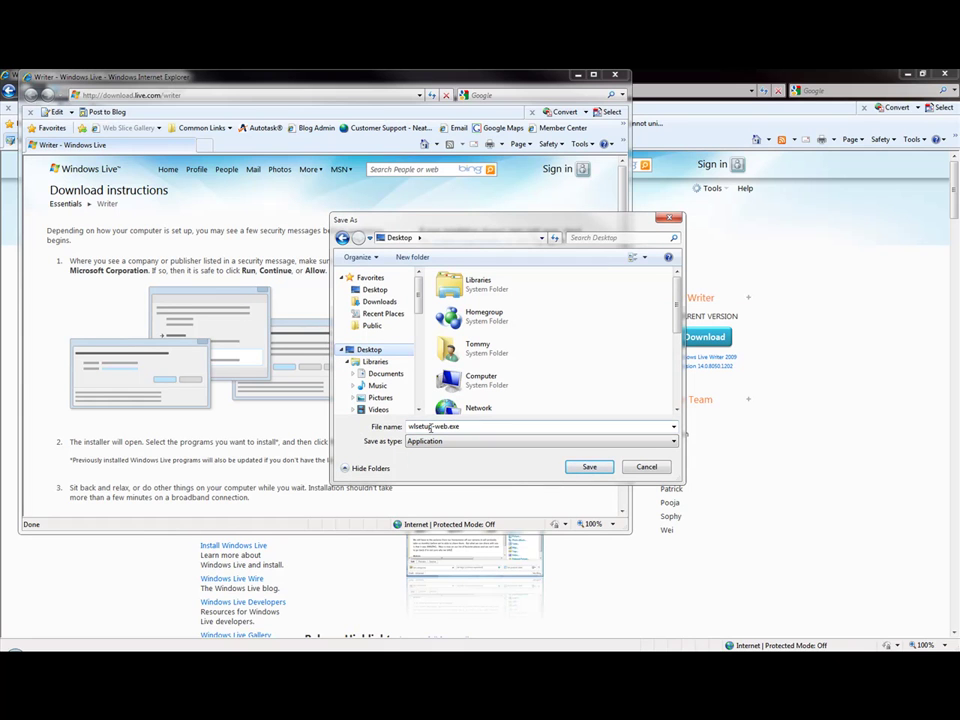
click(590, 467)
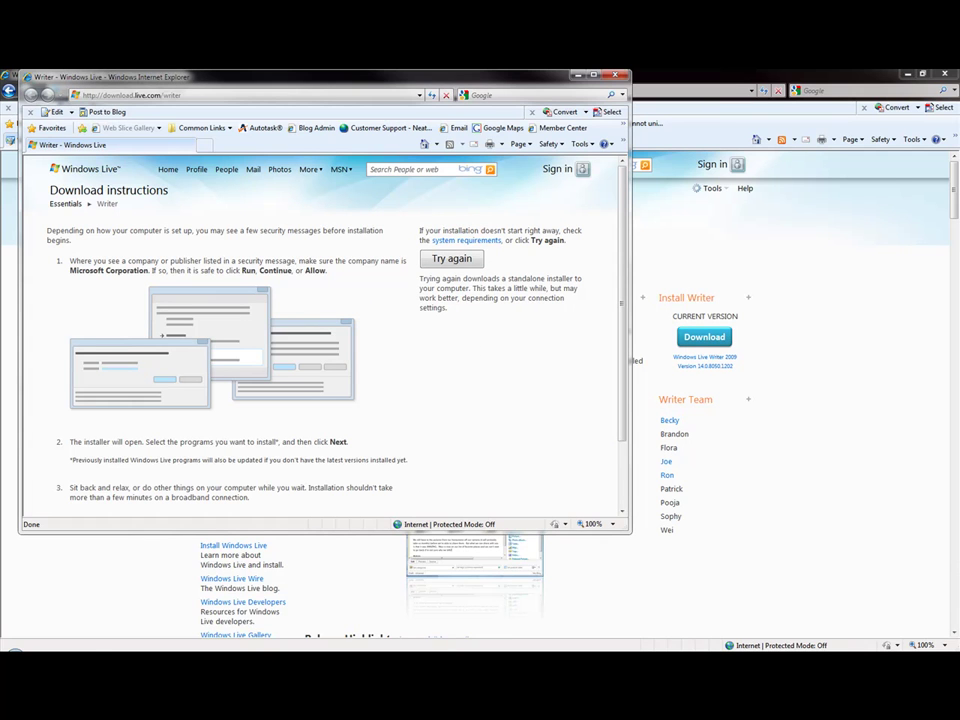
click(621, 75)
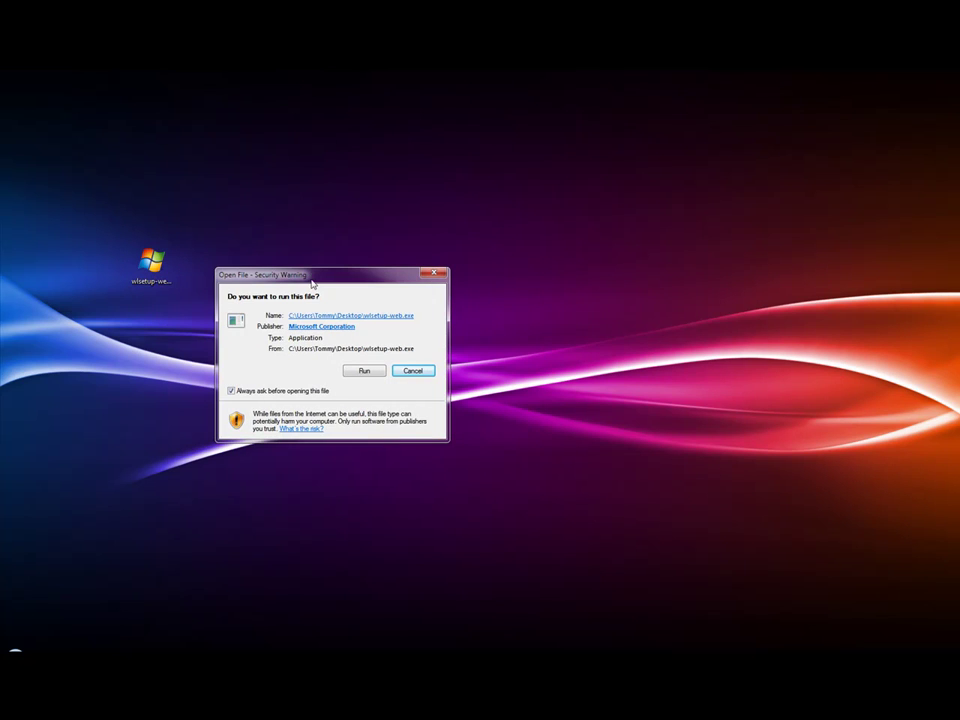
click(362, 371)
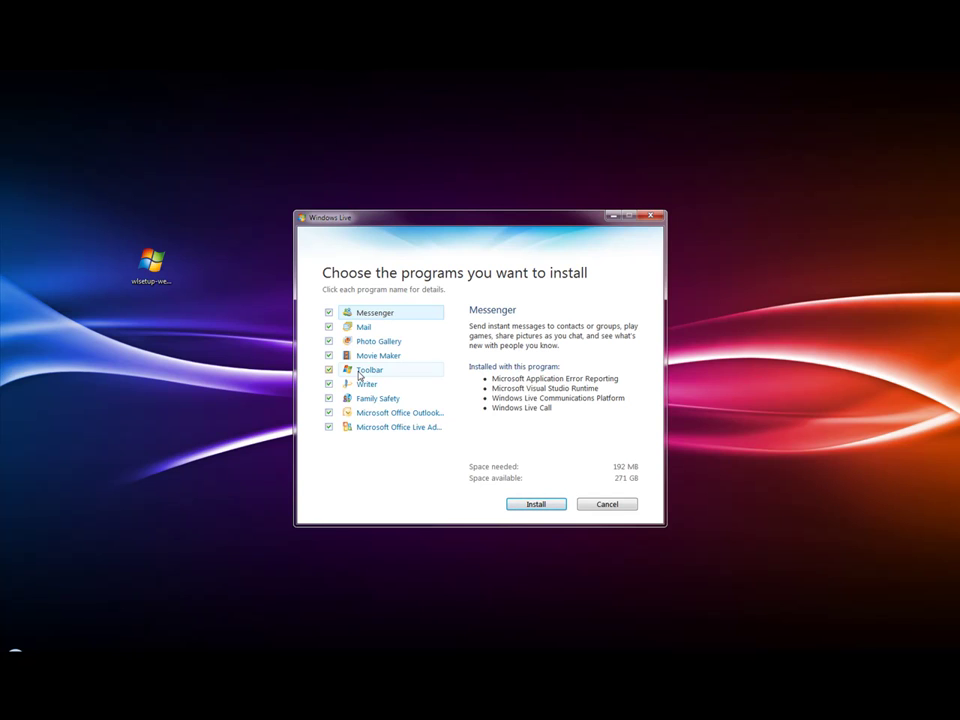
Deselect every Windows Live program except Writer in the list of programs to install
click(329, 313)
click(329, 327)
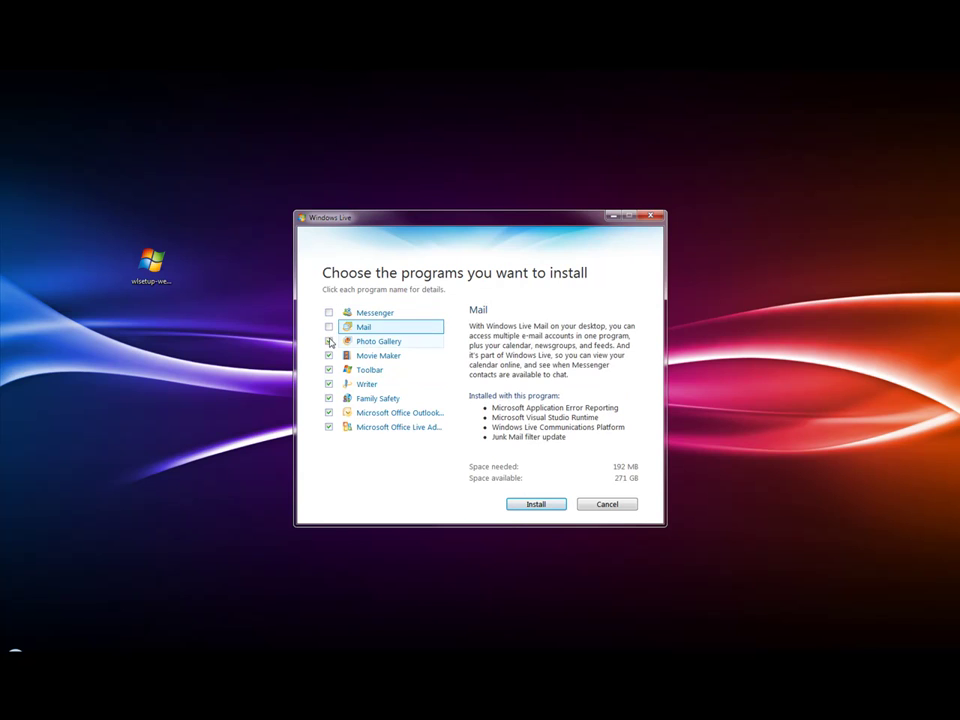
click(329, 341)
click(329, 356)
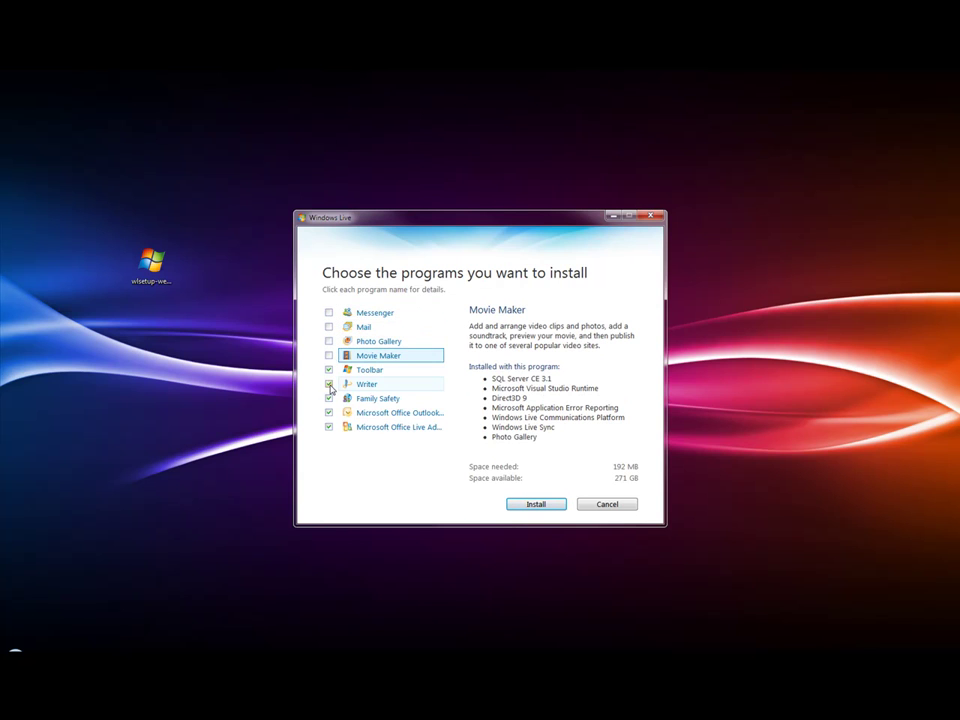
click(329, 384)
click(329, 370)
click(329, 384)
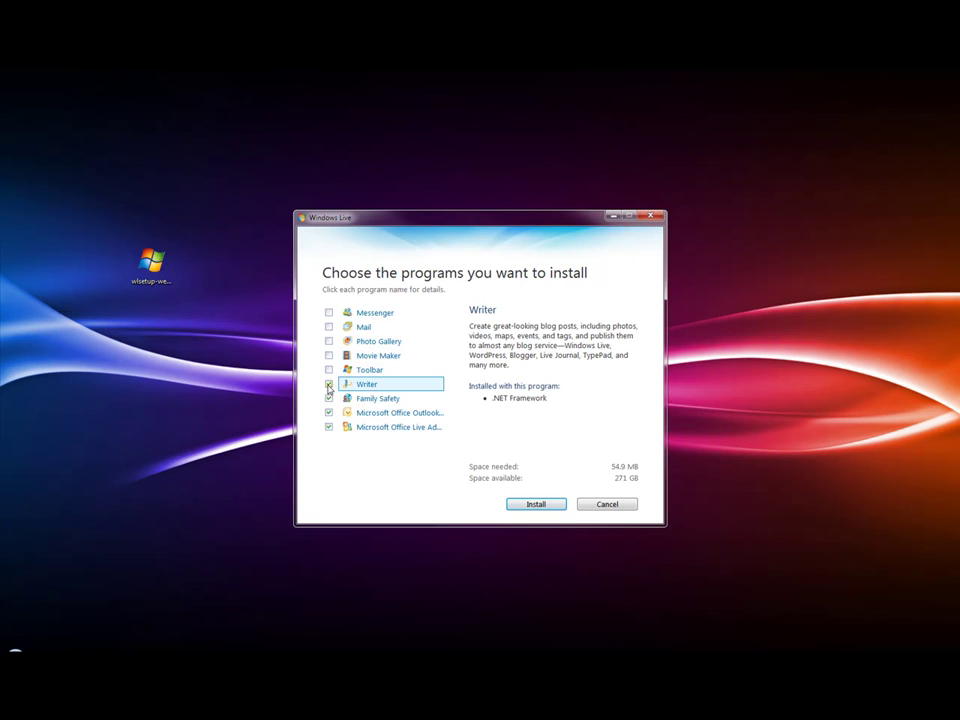
click(329, 398)
click(329, 412)
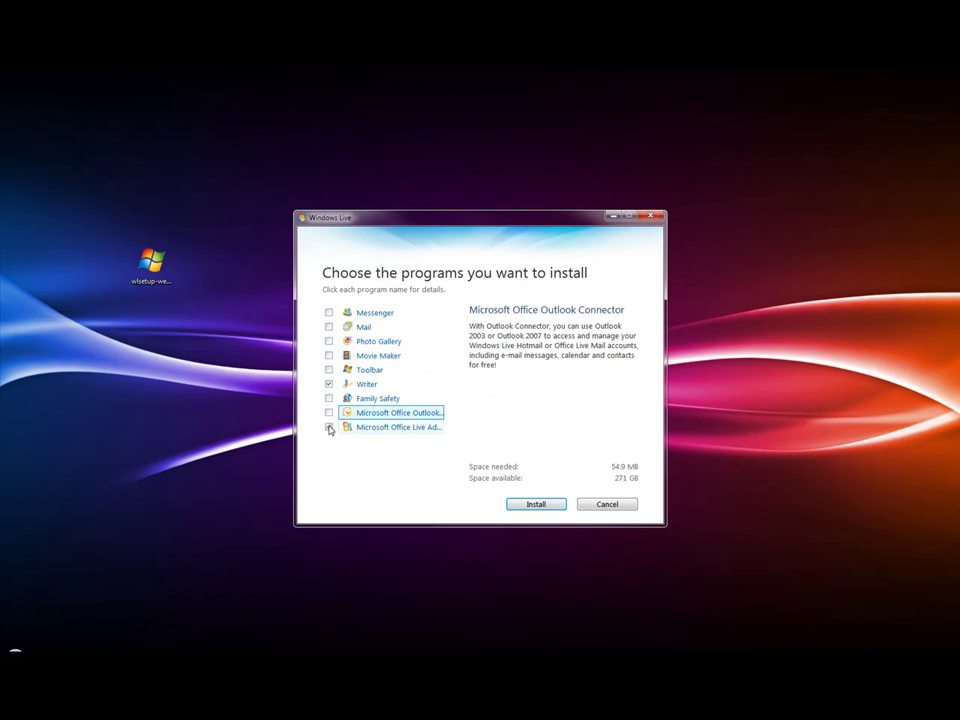
click(329, 427)
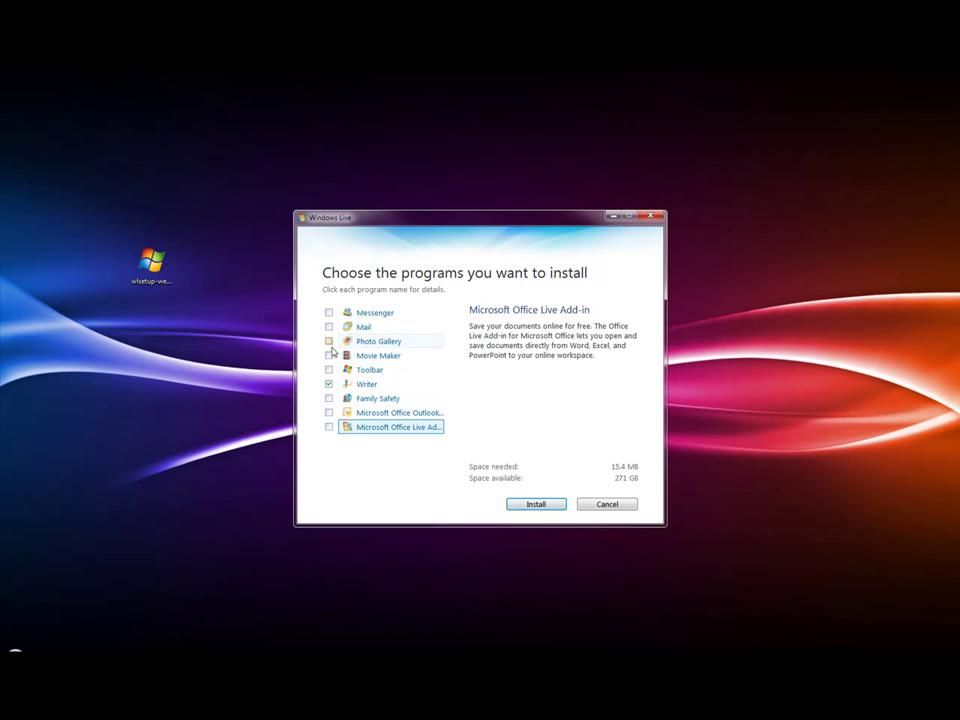
click(330, 385)
click(405, 391)
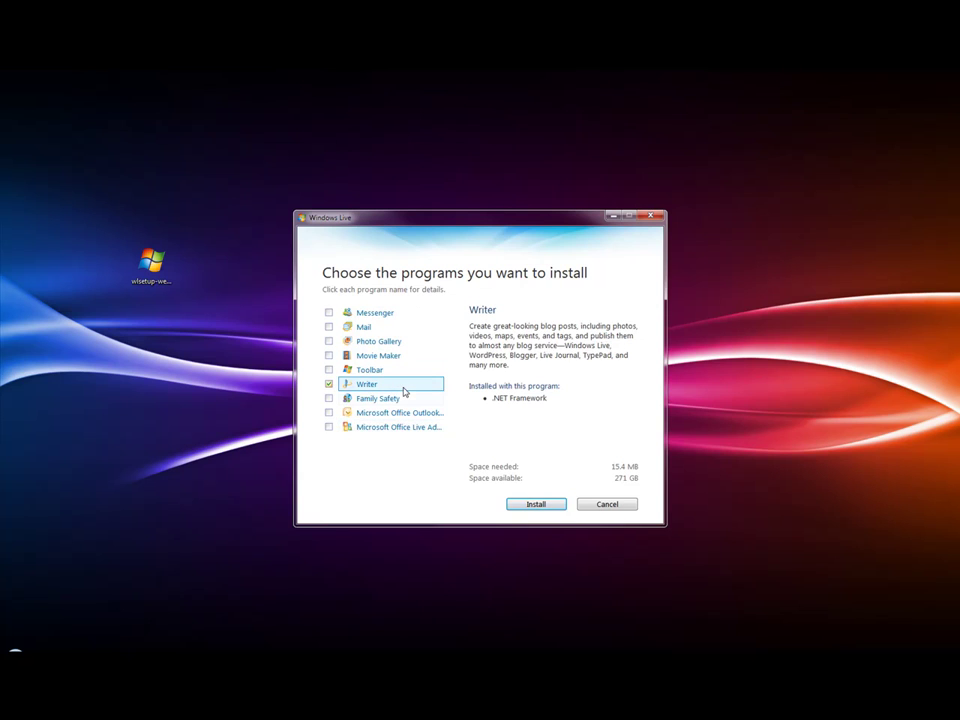
Start installing Writer and let the installer close the open programs
click(537, 504)
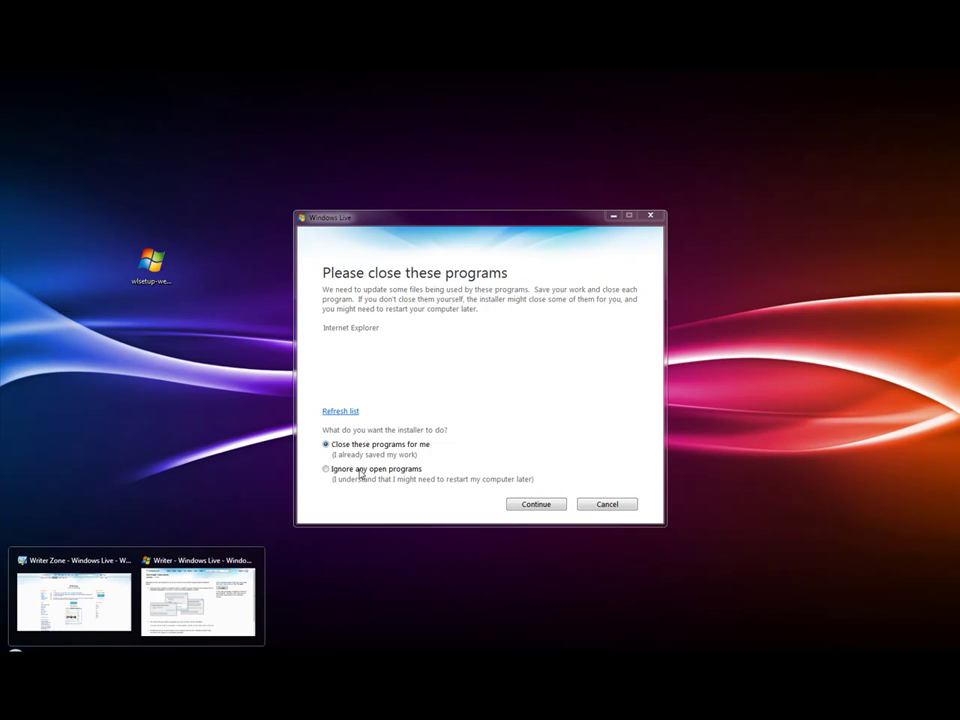
click(535, 505)
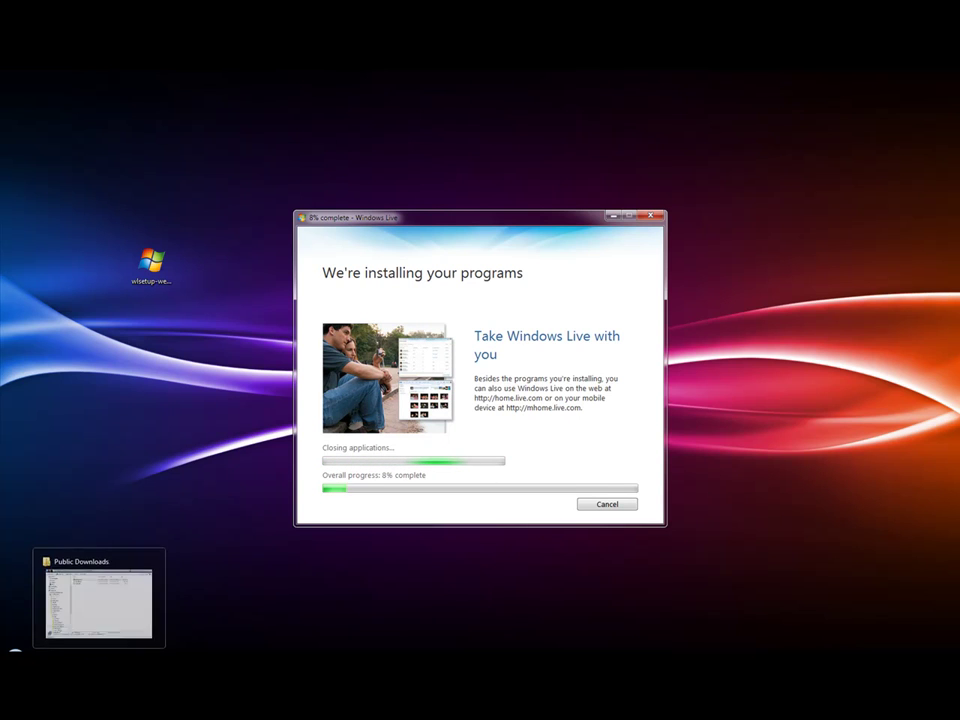
mouse_move(204, 690)
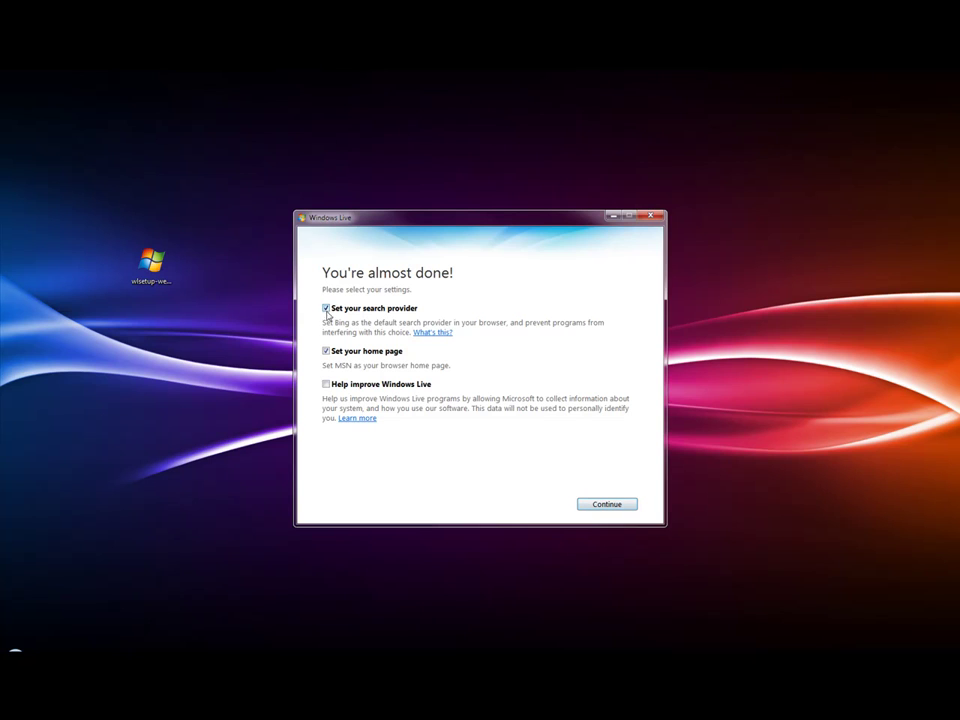
Turn off the Set your search provider option, complete the installer settings and close the Windows Live welcome window
click(327, 310)
click(601, 504)
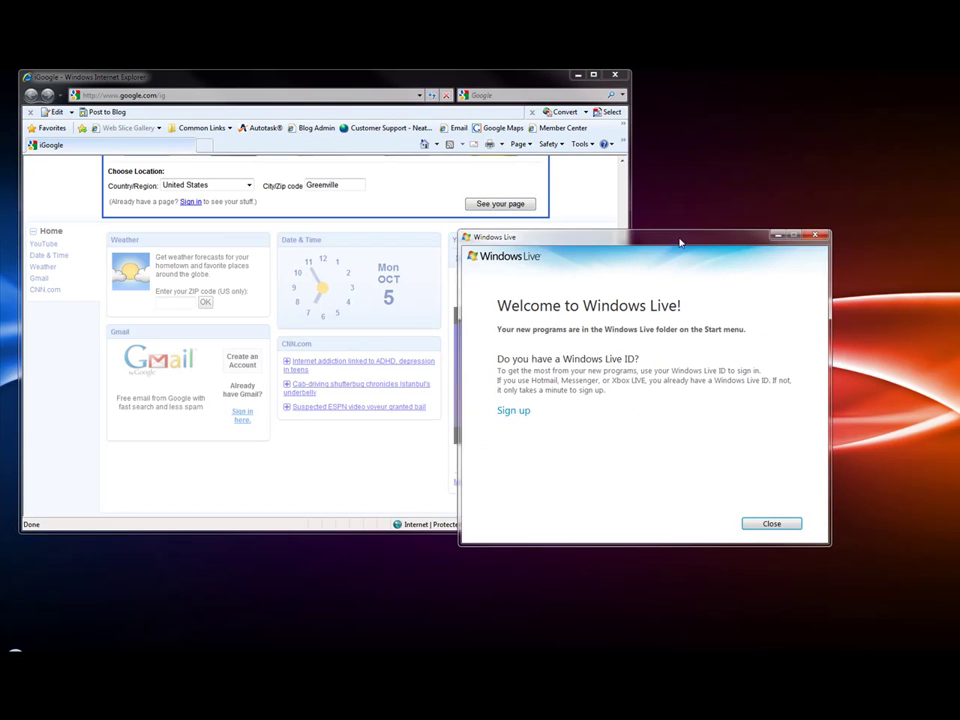
drag(691, 233, 395, 233)
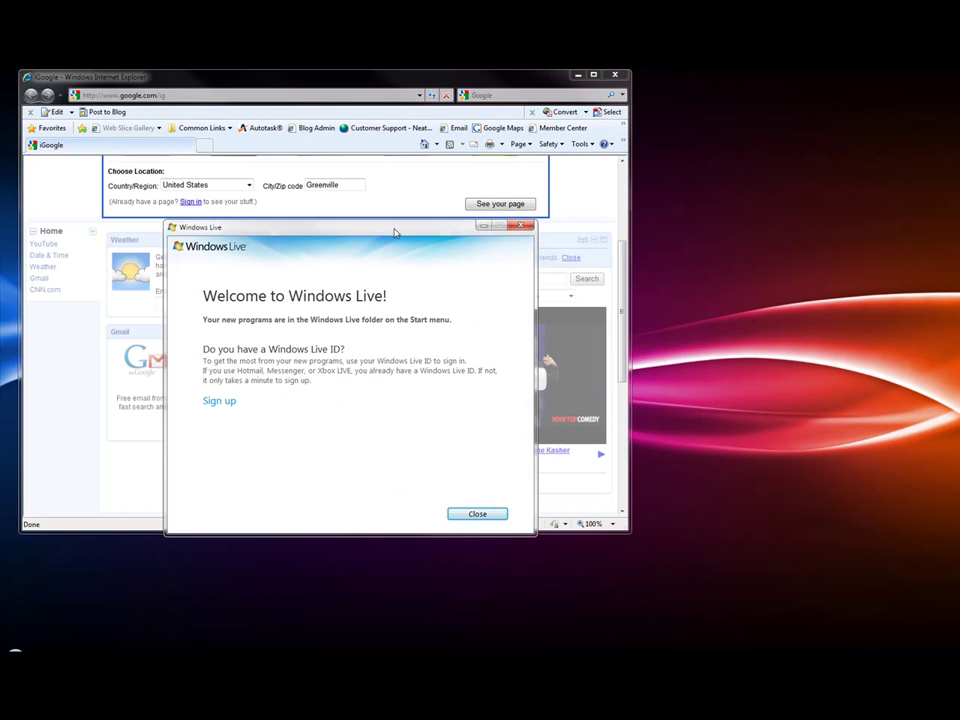
click(485, 516)
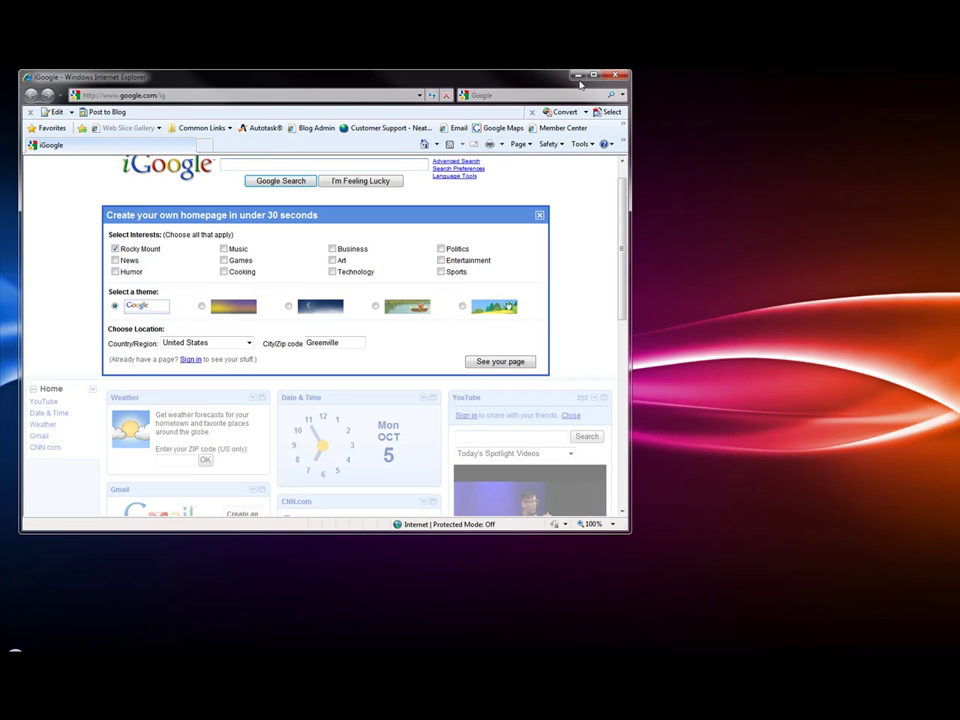
Close the iGoogle browser window and bring up the installed programs to locate Windows Live Writer
click(614, 76)
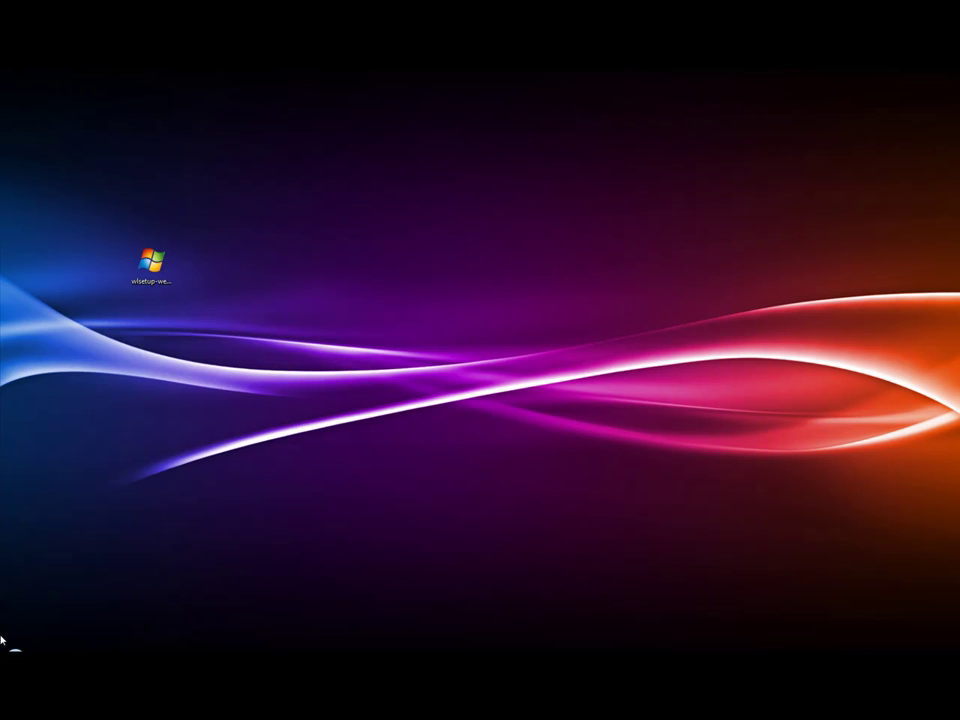
key(super)
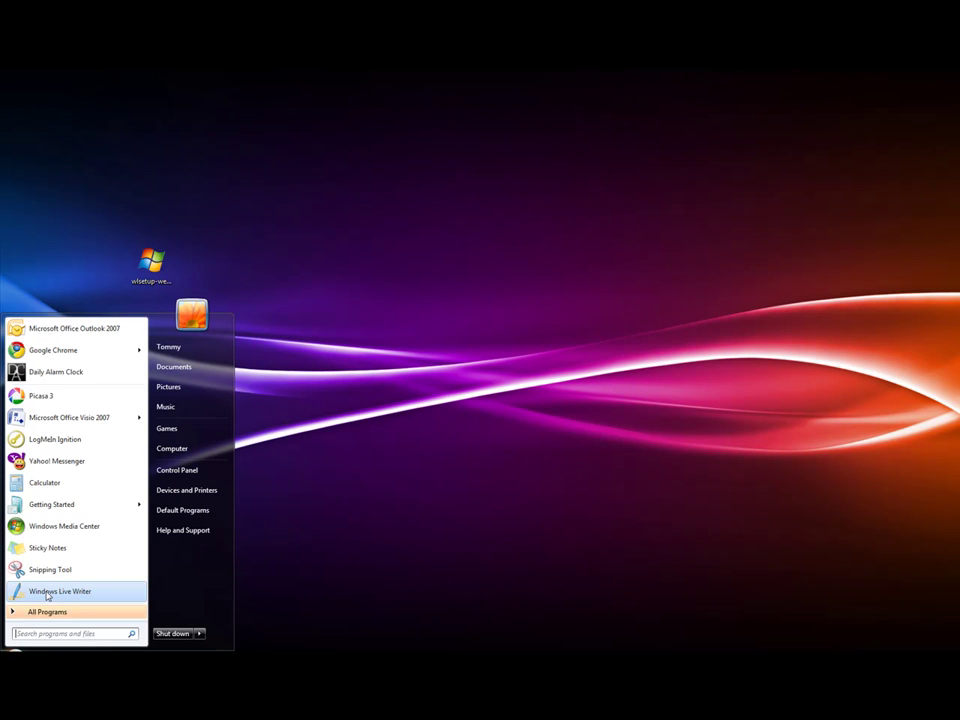